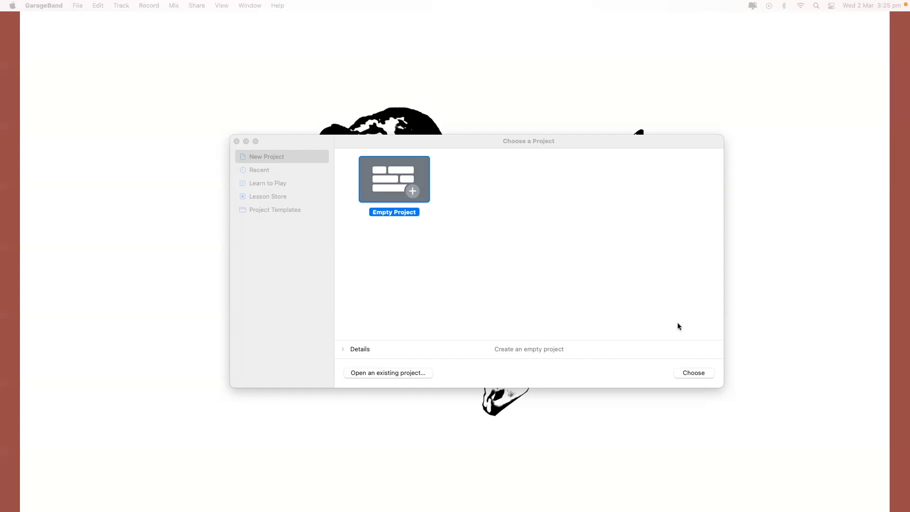
- Start an empty project with a microphone Audio track recording from Input 1
left_click(692, 372)
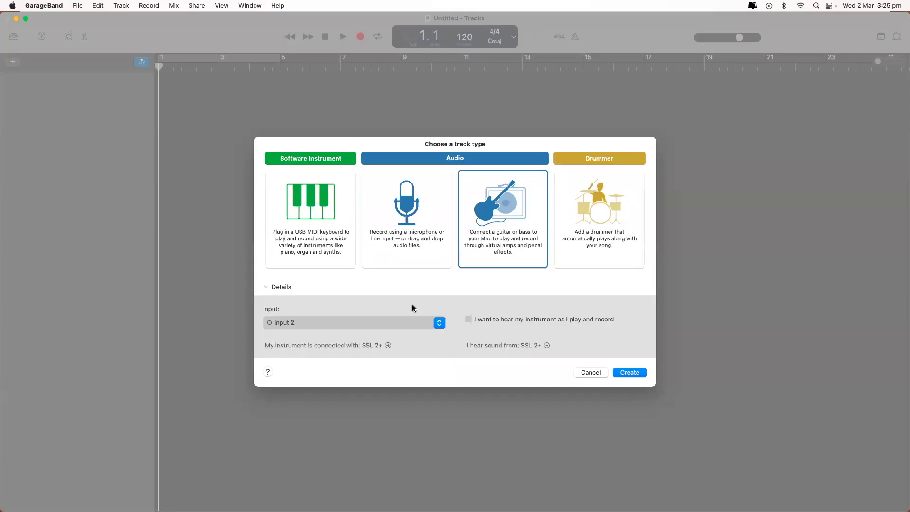
left_click(393, 200)
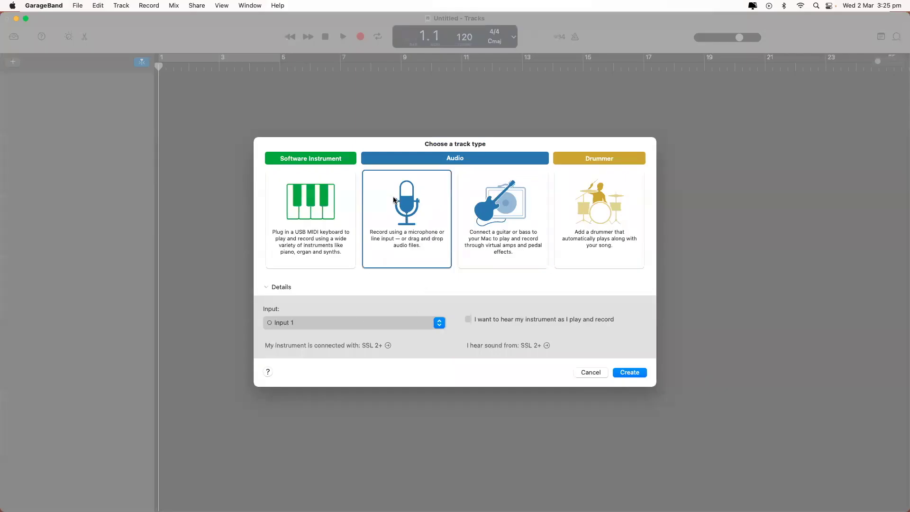
left_click(286, 323)
left_click(287, 325)
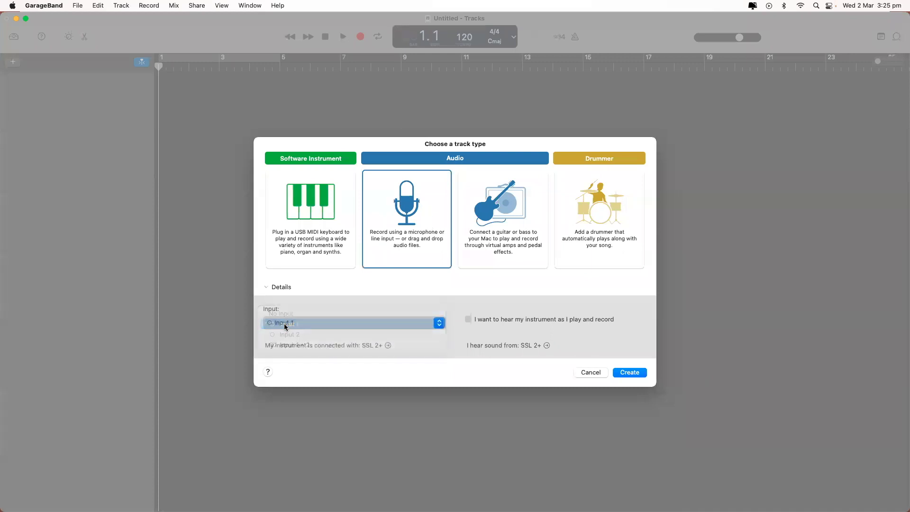
left_click(629, 372)
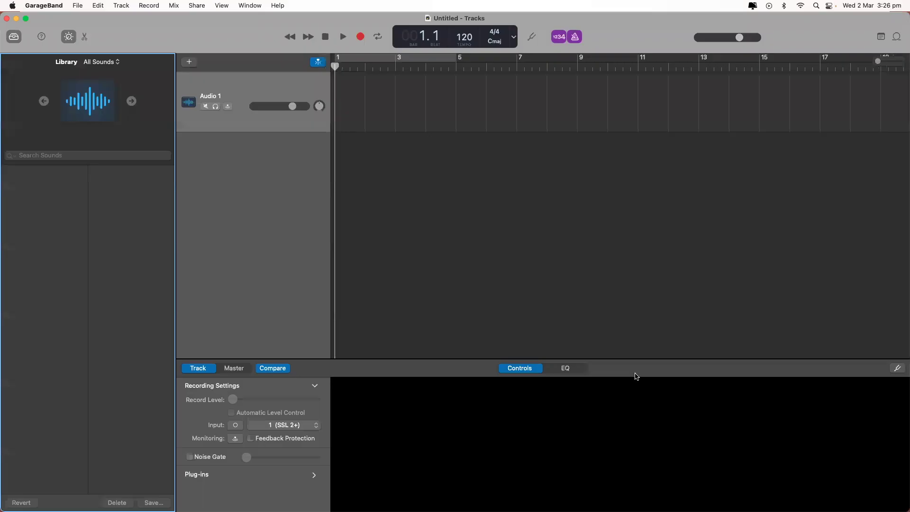
- Add a second microphone Audio track recording from Input 2
left_click(189, 62)
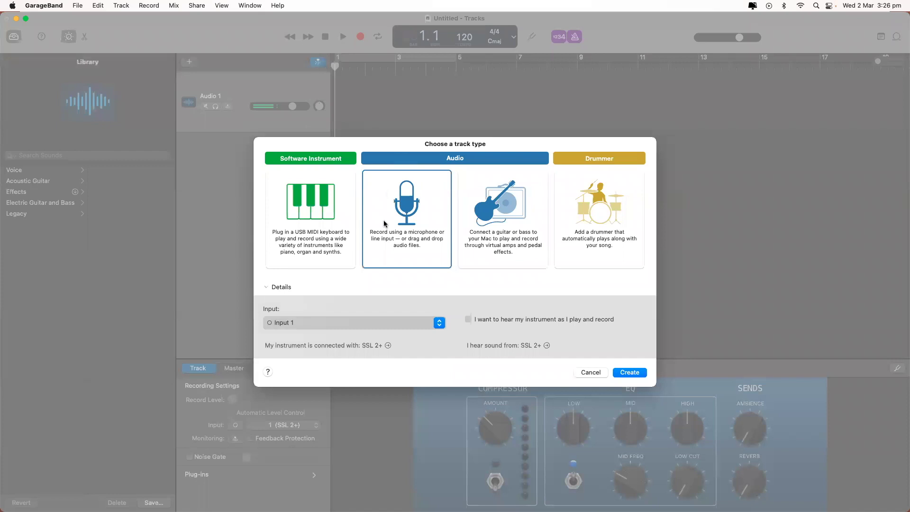
left_click(439, 323)
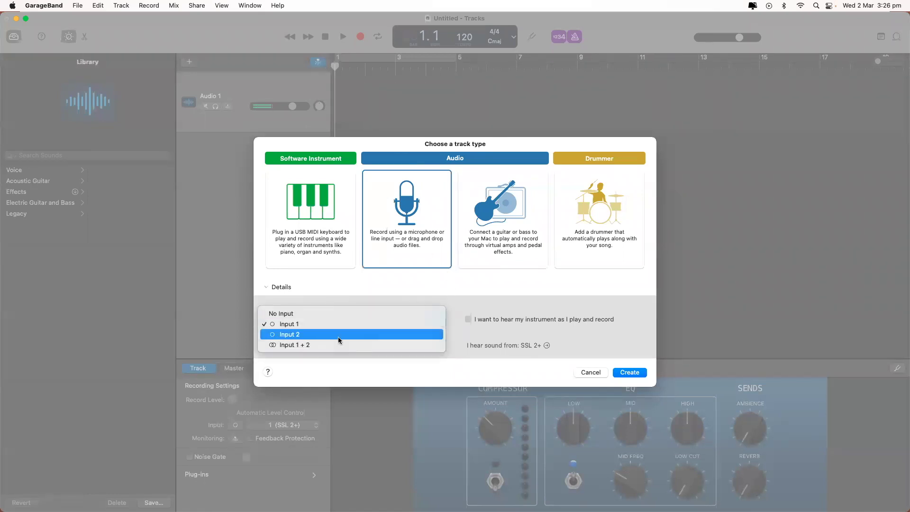
left_click(292, 338)
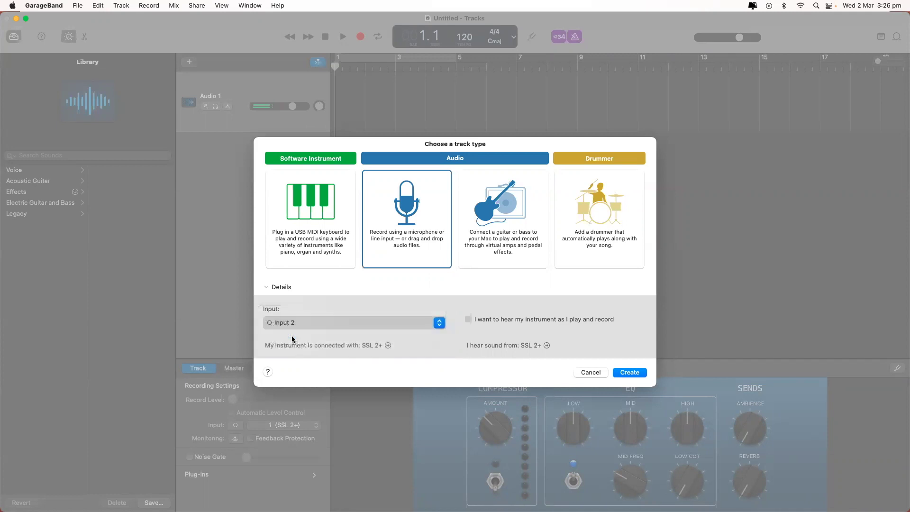
left_click(630, 373)
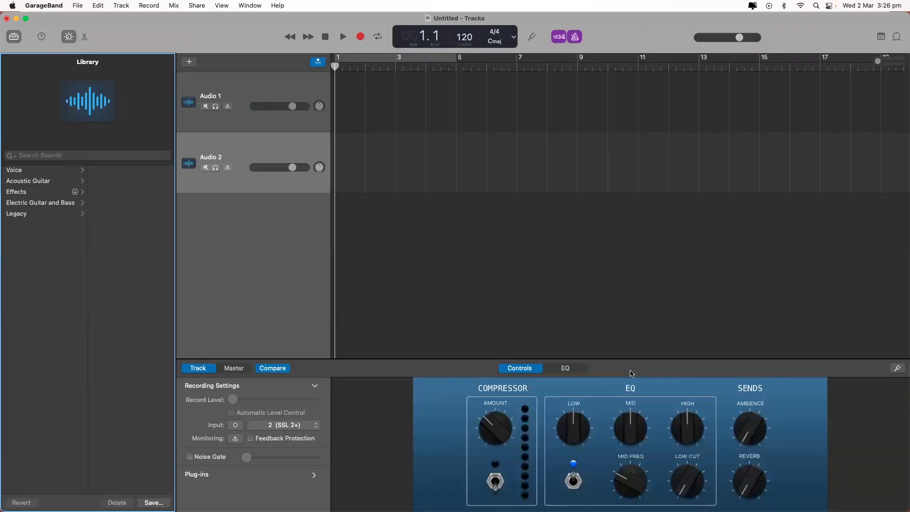
- Turn on input monitoring for Audio 1 and apply the Voice > Narration Vocal patch
left_click(241, 95)
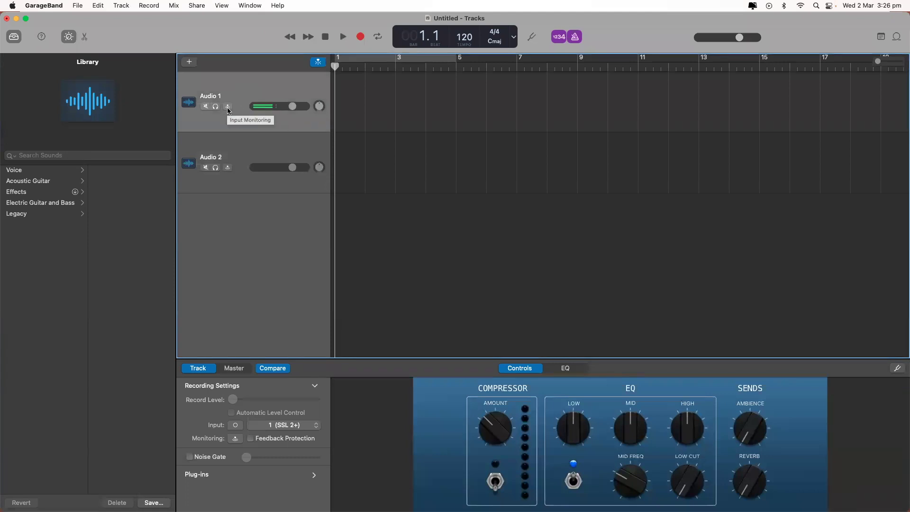
left_click(227, 108)
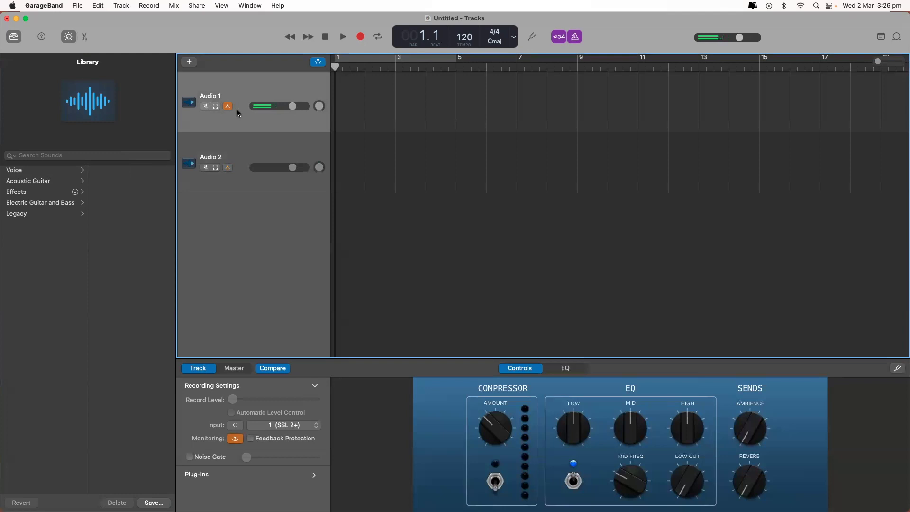
left_click(17, 172)
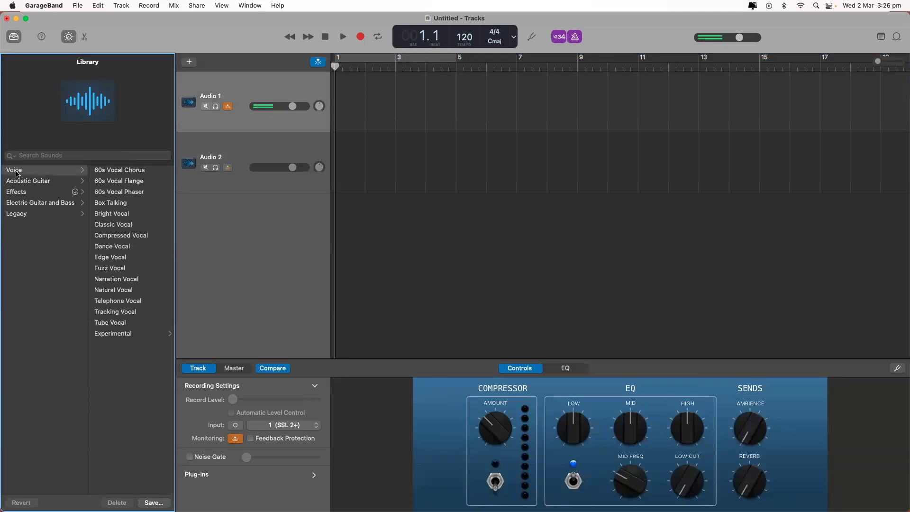
left_click(129, 280)
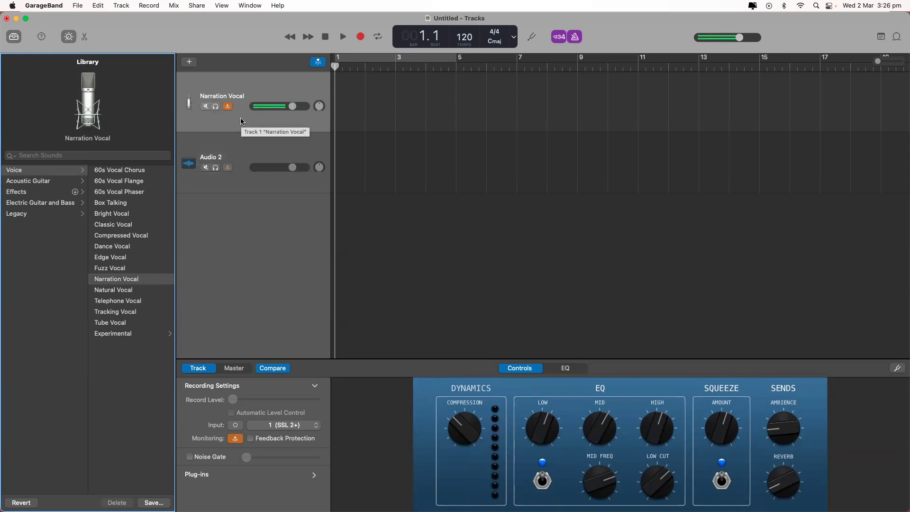
- Apply the Voice > Narration Vocal patch to Audio 2 as well
left_click(239, 152)
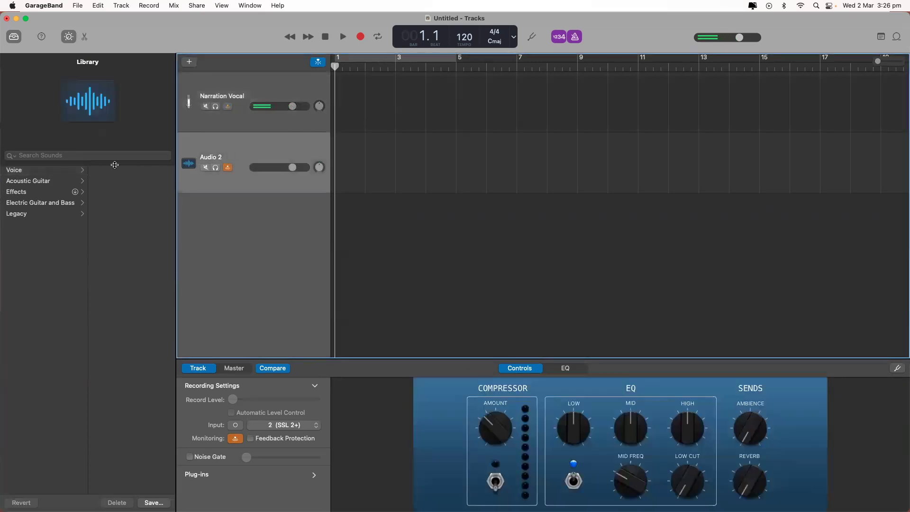
left_click(20, 171)
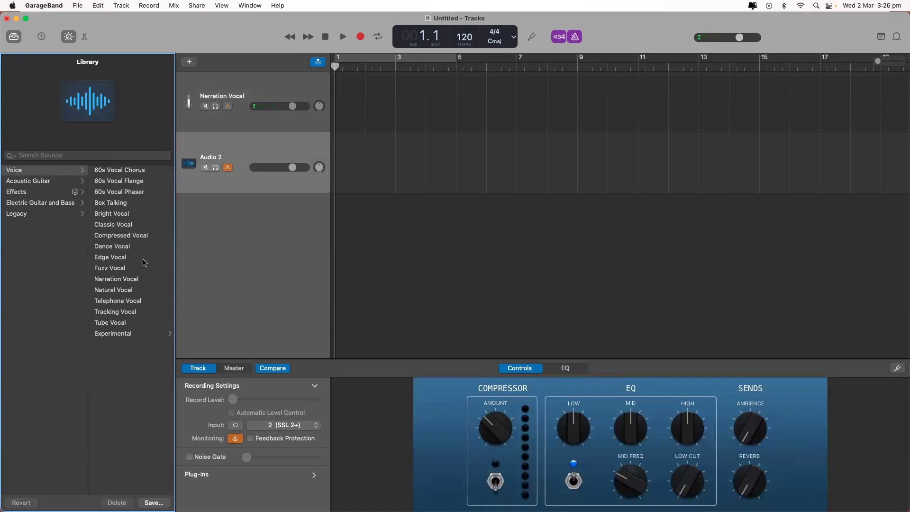
left_click(133, 281)
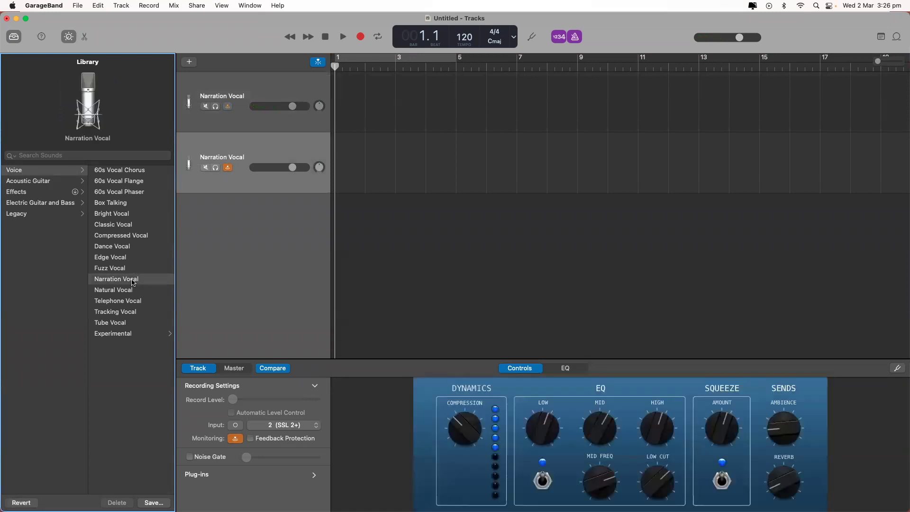
left_click(246, 120)
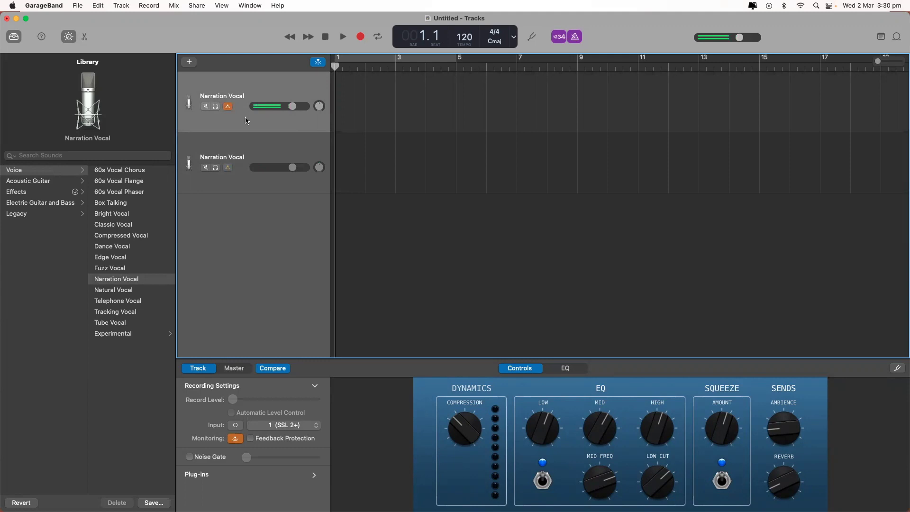
- With the first Narration Vocal track selected, switch off the count-in and metronome
left_click(250, 149)
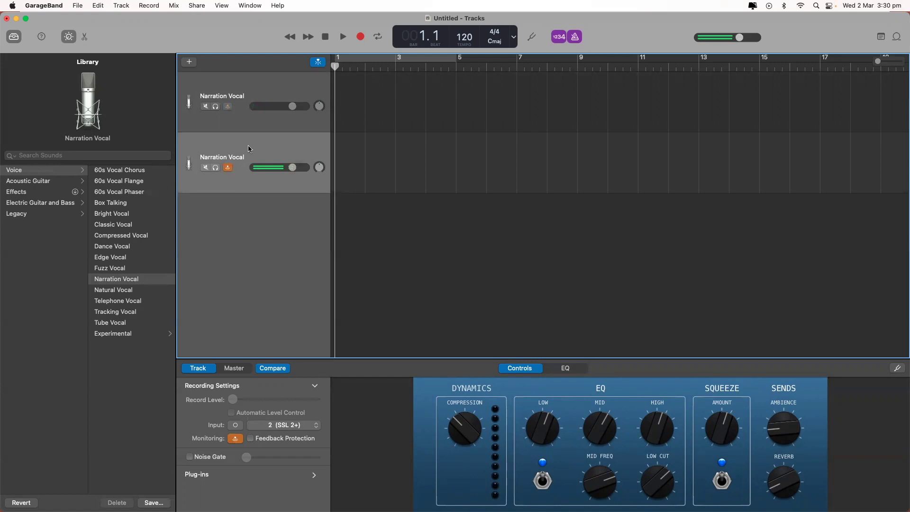
left_click(241, 119)
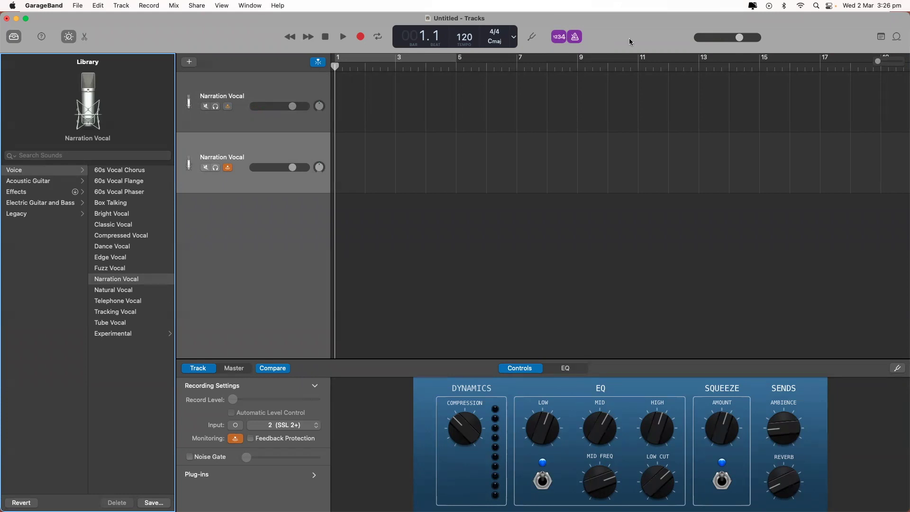
left_click(558, 36)
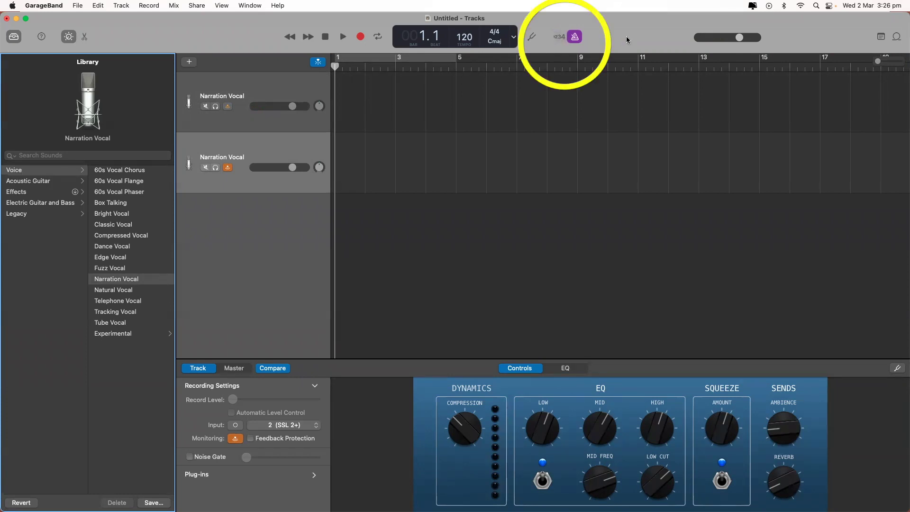
left_click(575, 36)
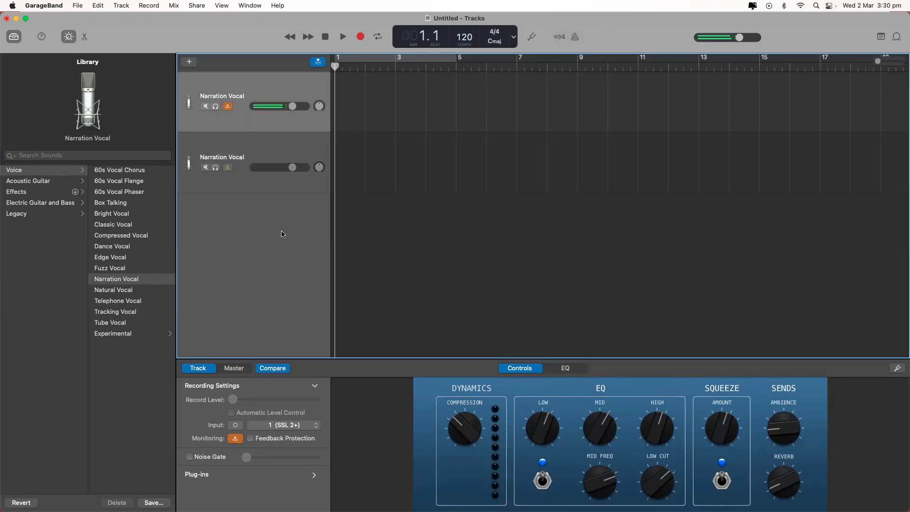
- Record a short take on the second Narration Vocal track, creating Narration Vocal#03
left_click(276, 157)
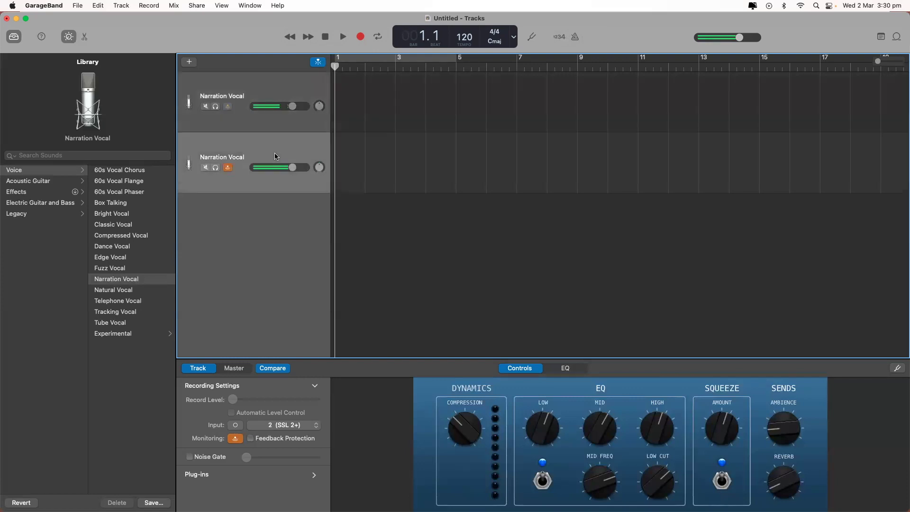
left_click(270, 87)
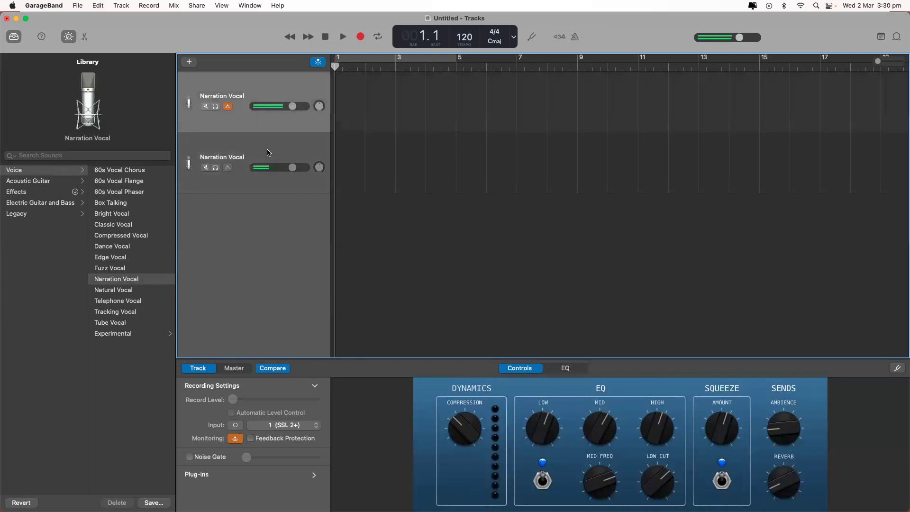
left_click(268, 153)
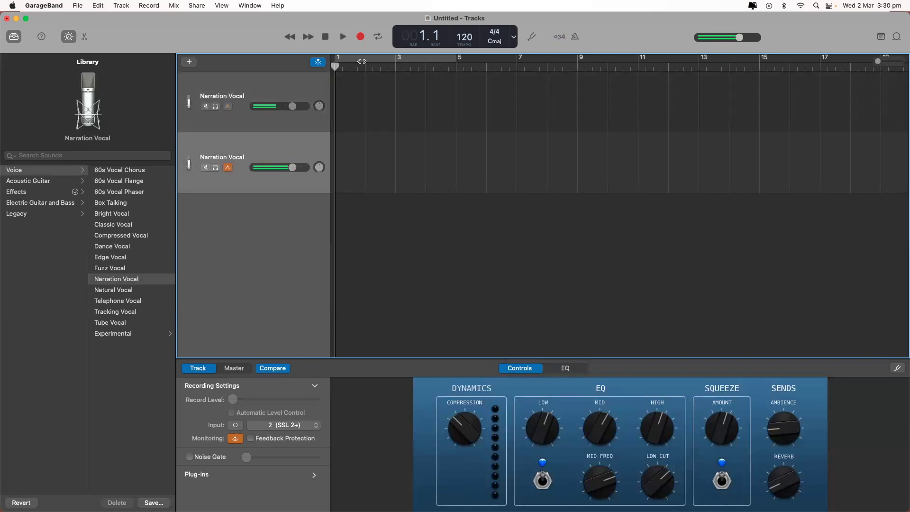
left_click(360, 38)
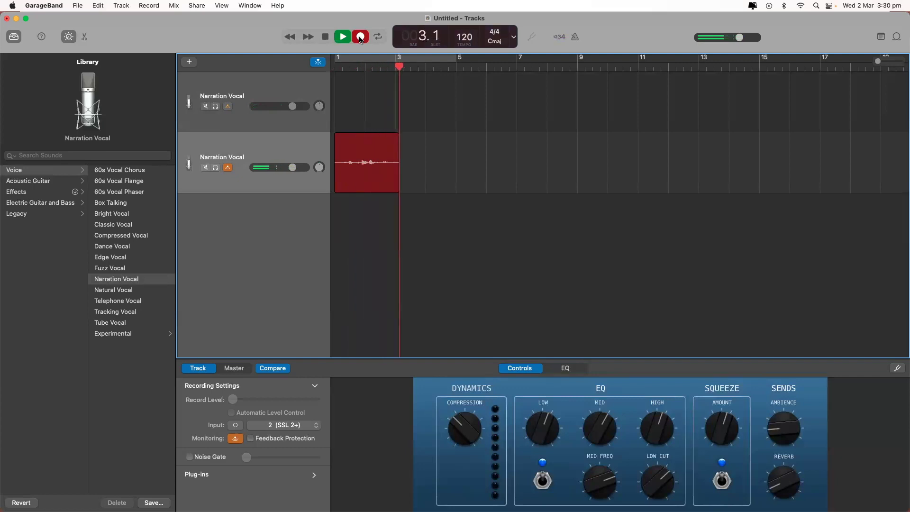
left_click(327, 38)
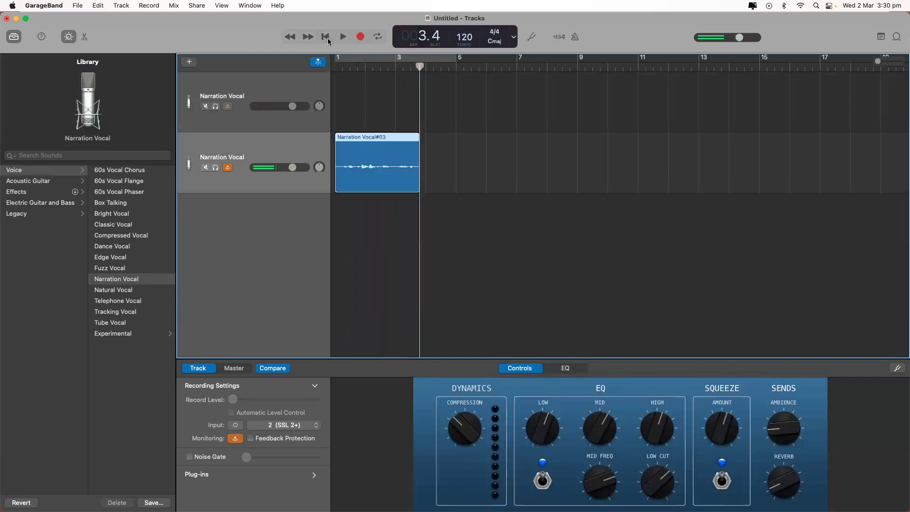
- Record a short take on the first Narration Vocal track, creating Narration Vocal#04
key("Up")
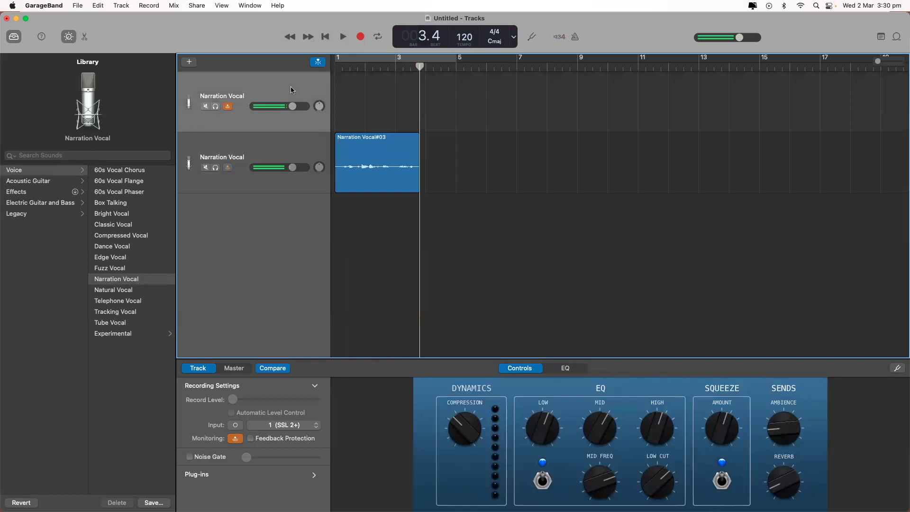
left_click(360, 38)
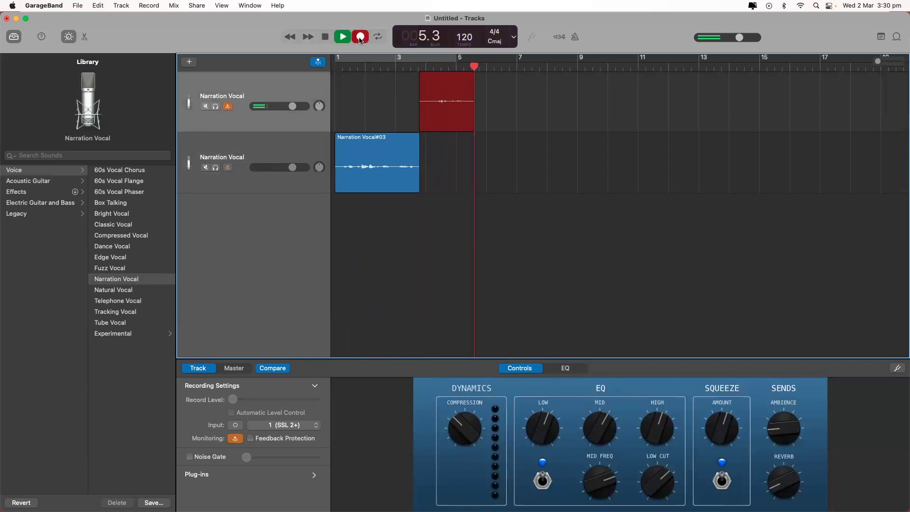
left_click(324, 38)
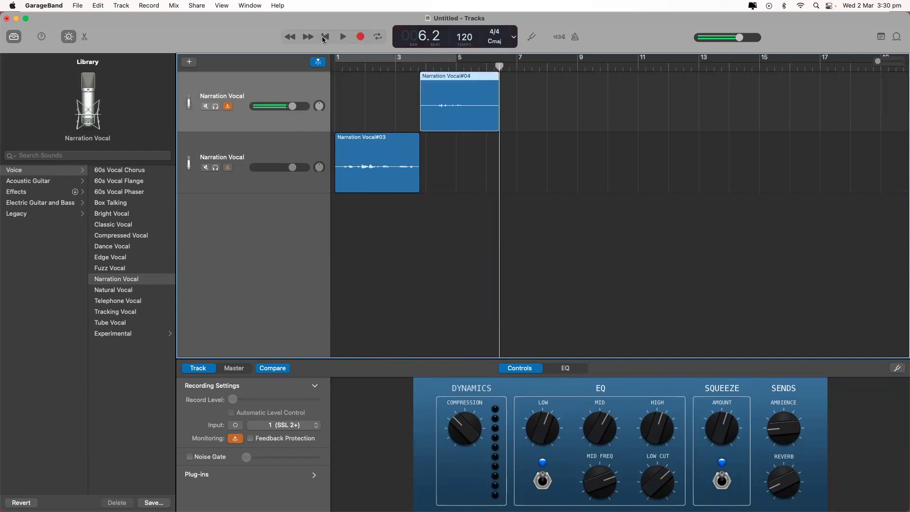
- Show Record Enable buttons in track headers, arm the second track, and record both tracks together
left_click(121, 6)
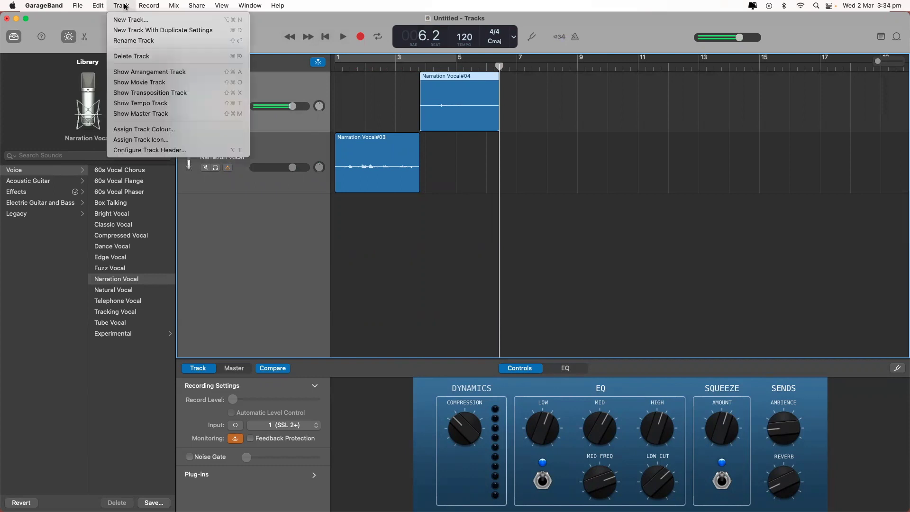
left_click(159, 150)
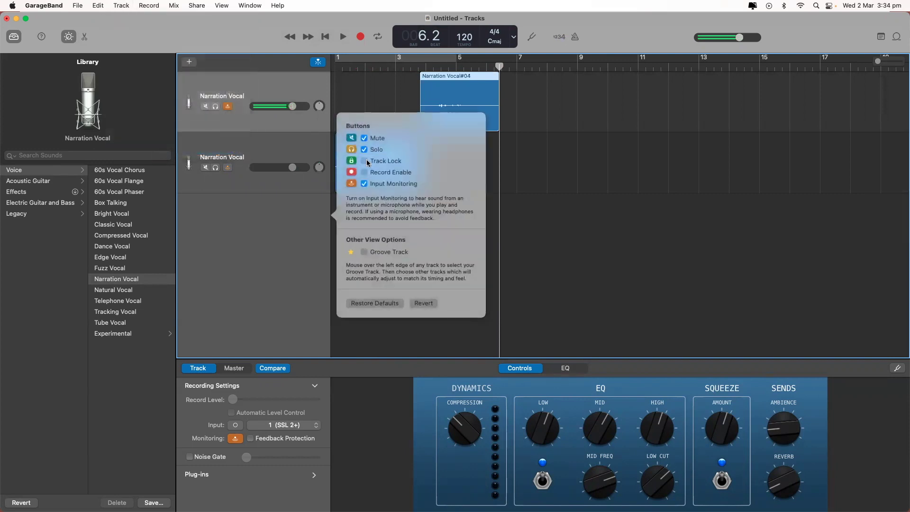
left_click(364, 172)
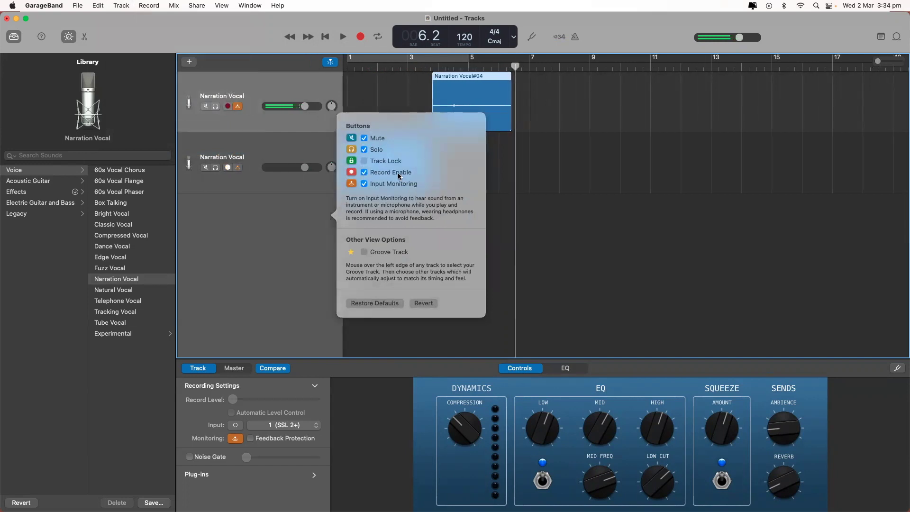
left_click(294, 215)
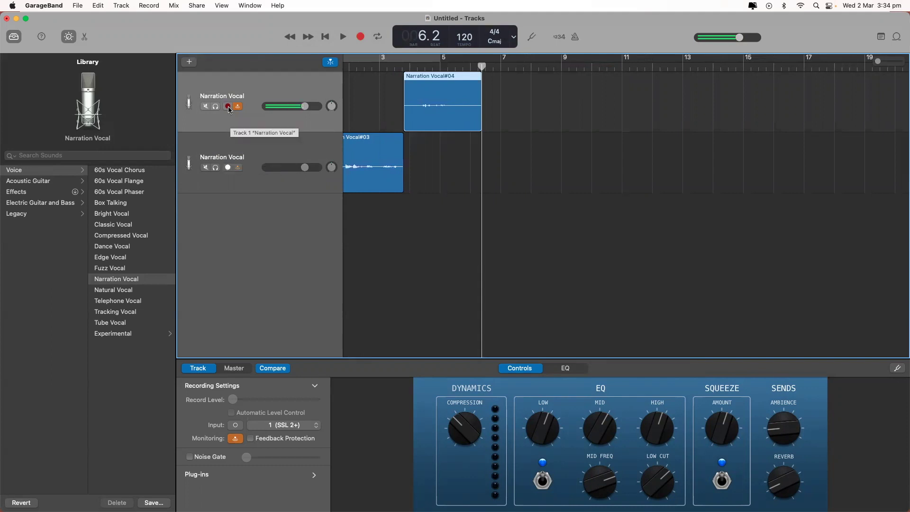
left_click(228, 167)
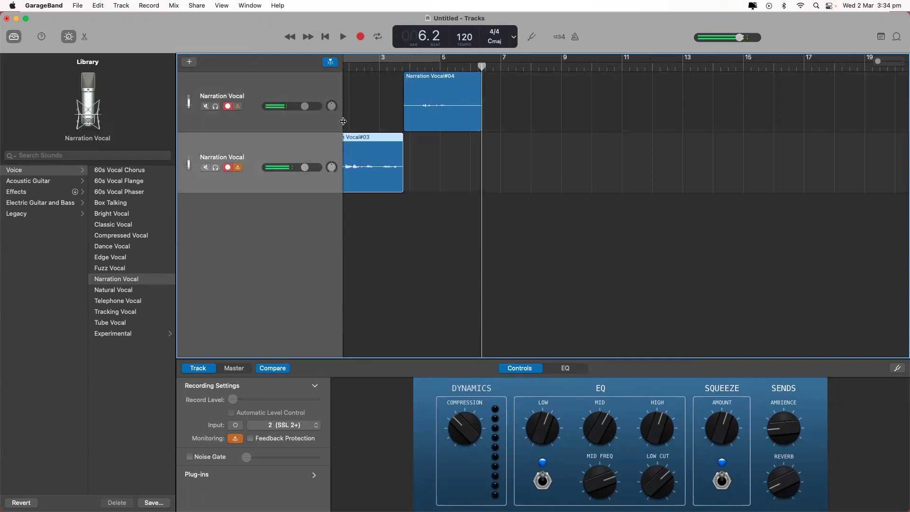
left_click(360, 38)
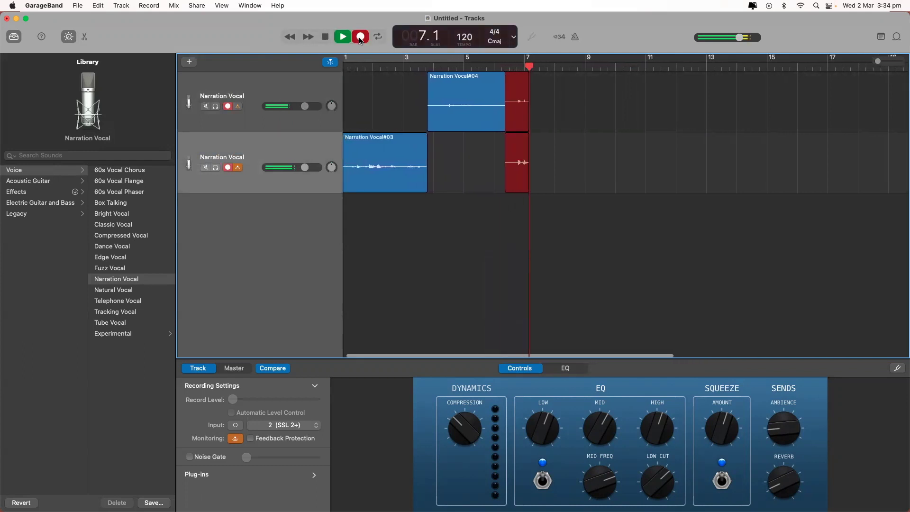